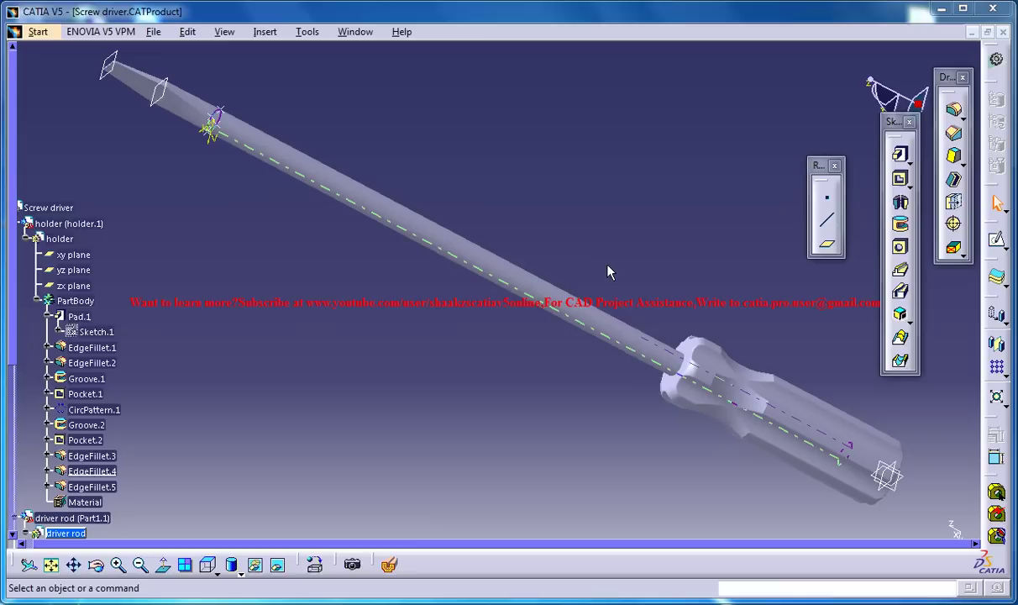
- Create a new document of type Product
mouse_move(598, 258)
middle_mouse_down()
mouse_move(584, 246)
mouse_move(605, 257)
middle_mouse_up()
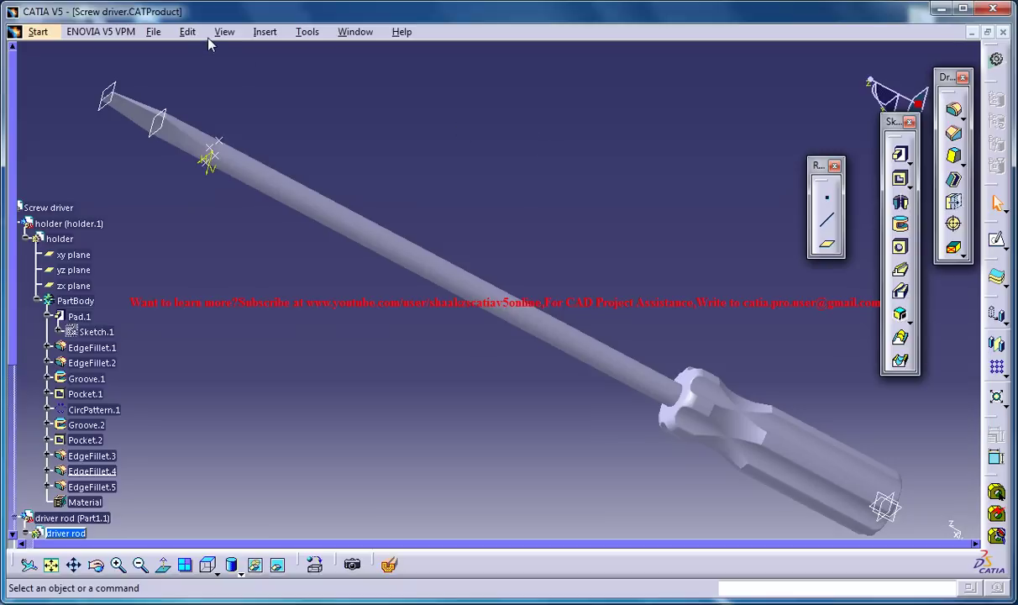
left_click(186, 32)
mouse_move(154, 33)
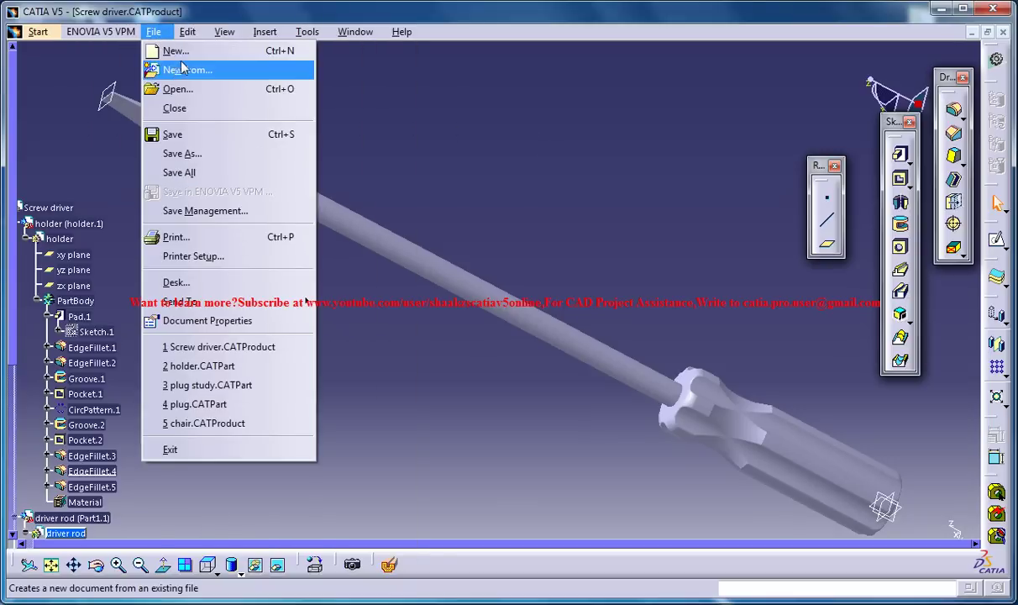
left_click(172, 50)
left_click(828, 463)
scroll(857, 469, "down", 2)
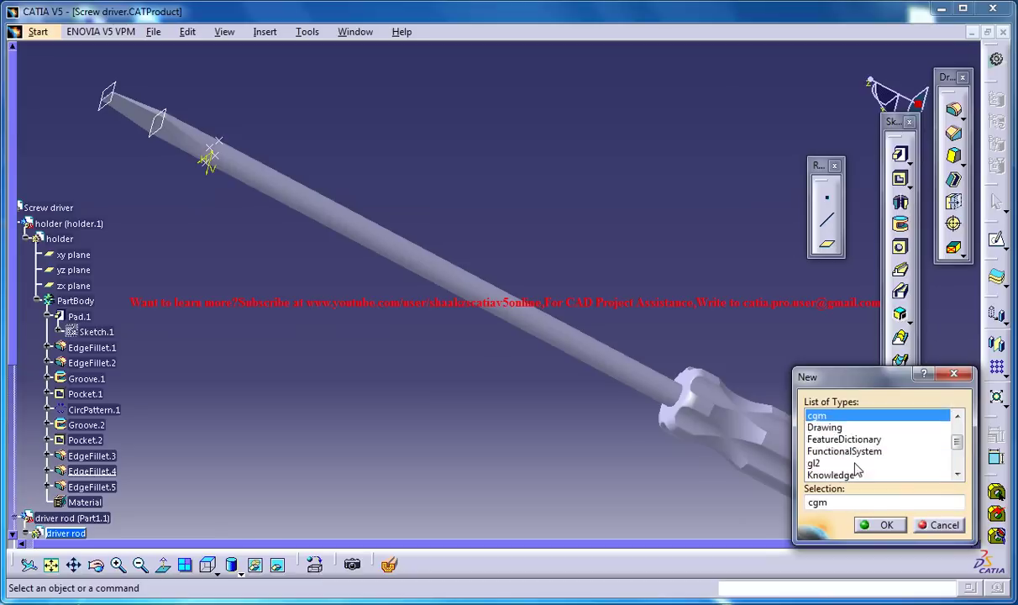
left_click(844, 475)
scroll(861, 464, "down", 1)
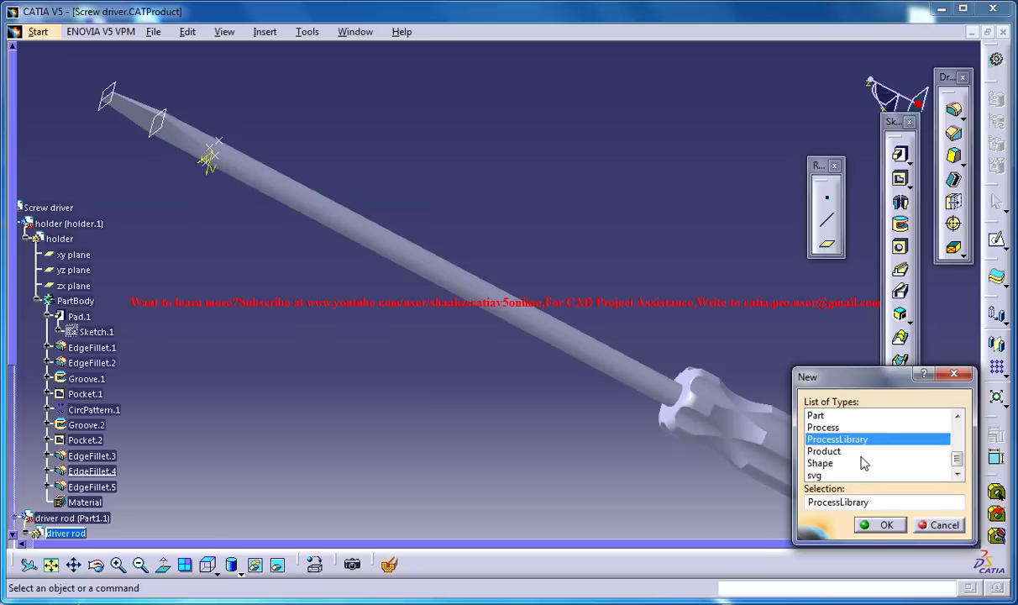
left_click(845, 453)
left_click(874, 525)
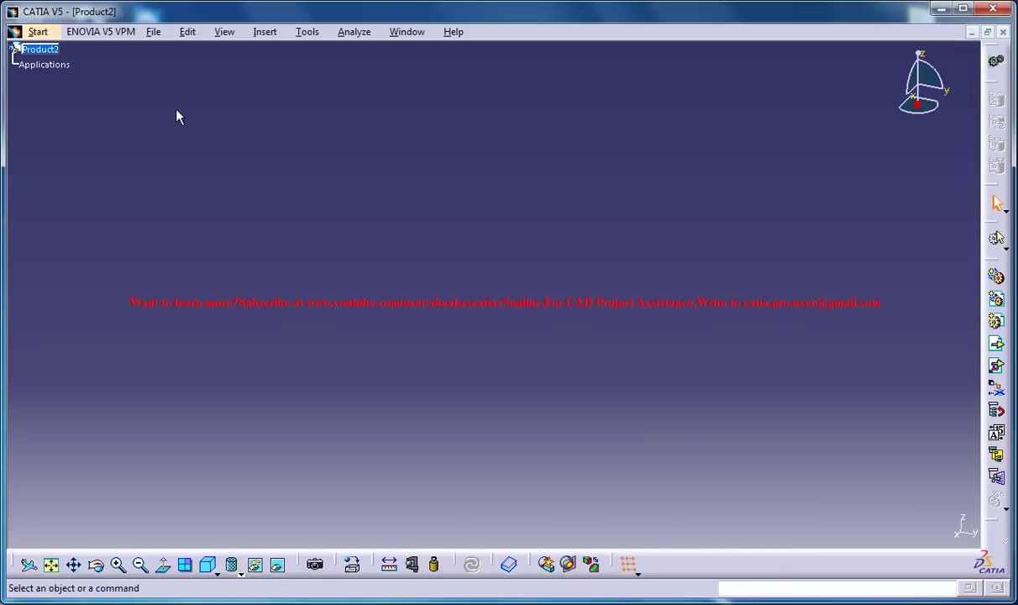
- Change the product's part number from Product2 to 'Screw Driver Study' in its properties
right_click(52, 49)
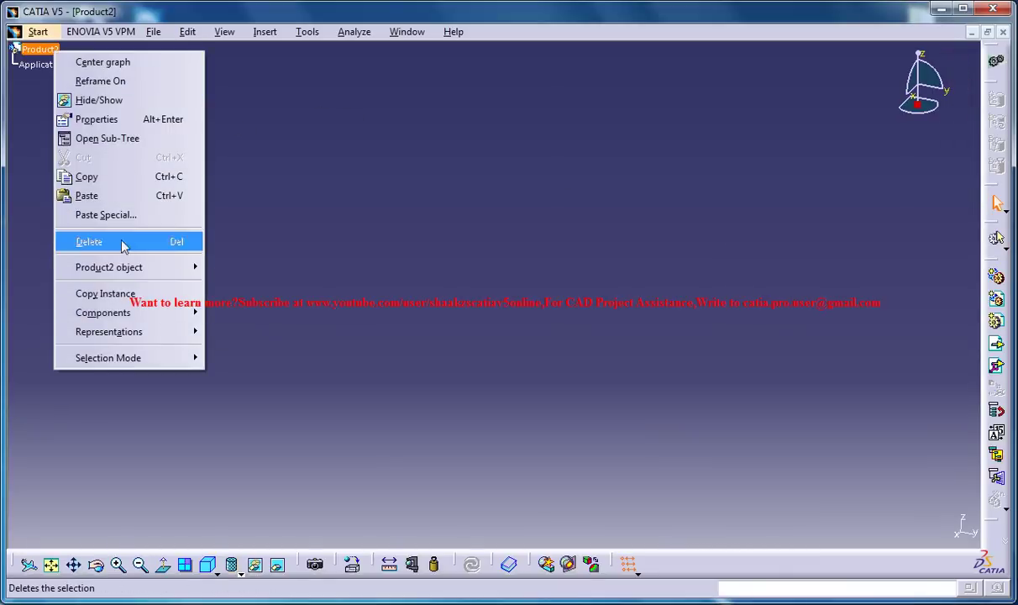
left_click(111, 122)
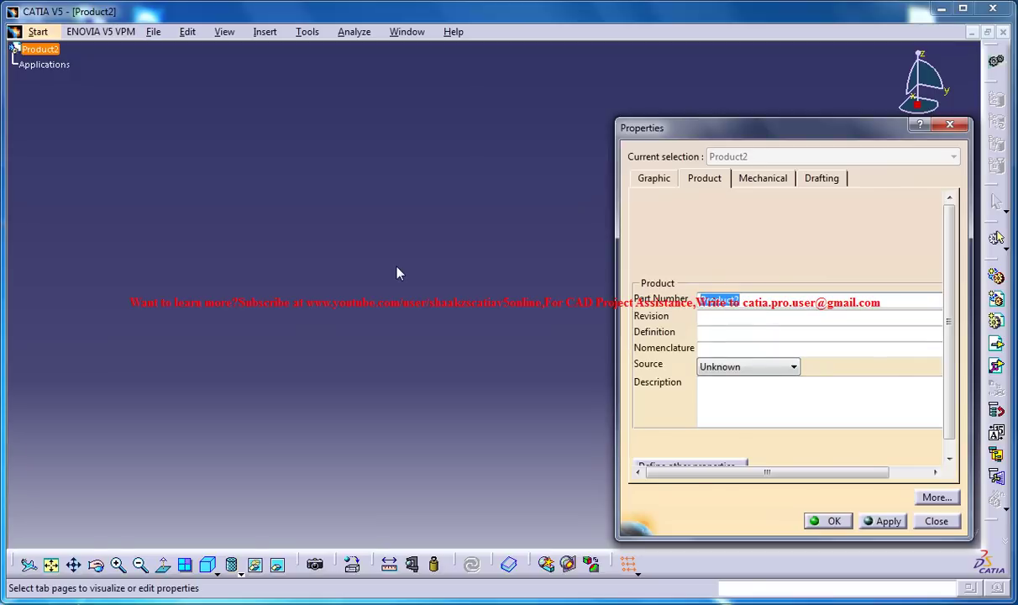
key("BackSpace")
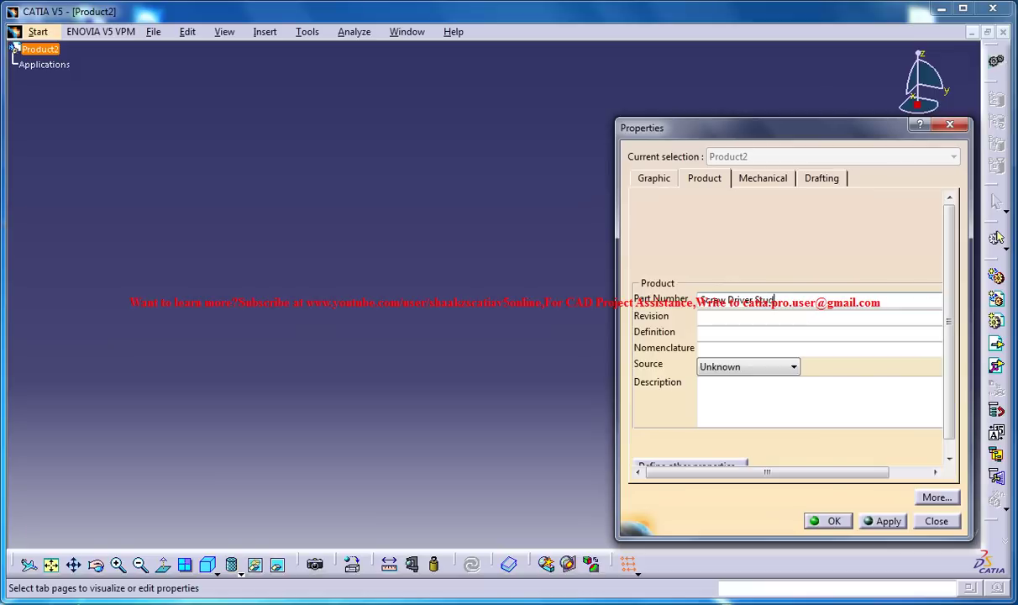
key("Return")
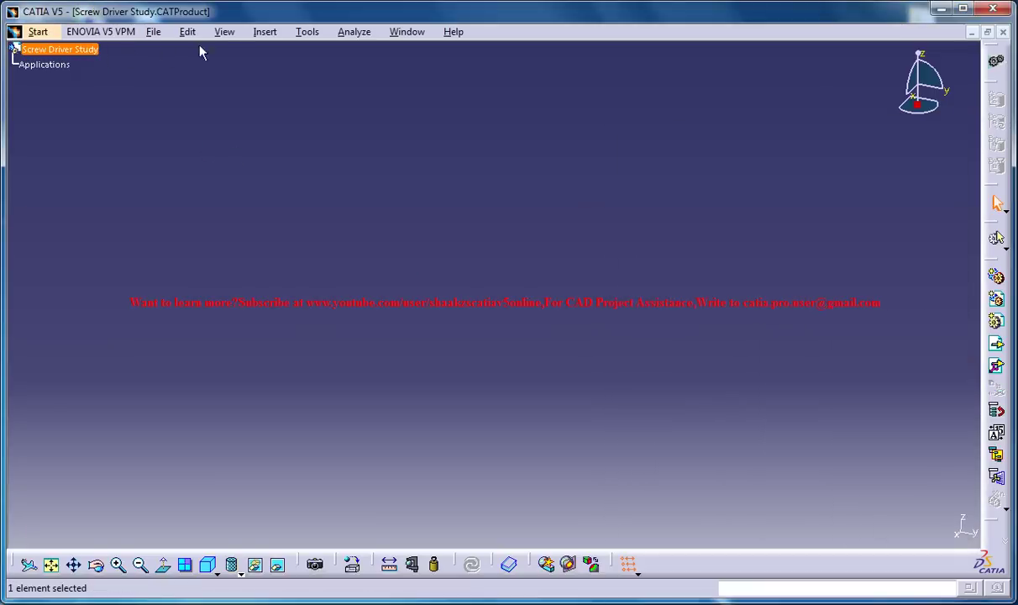
- Insert a new part into the product and rename its instance Part1.1 to 'Holder'
left_click(265, 32)
left_click(296, 293)
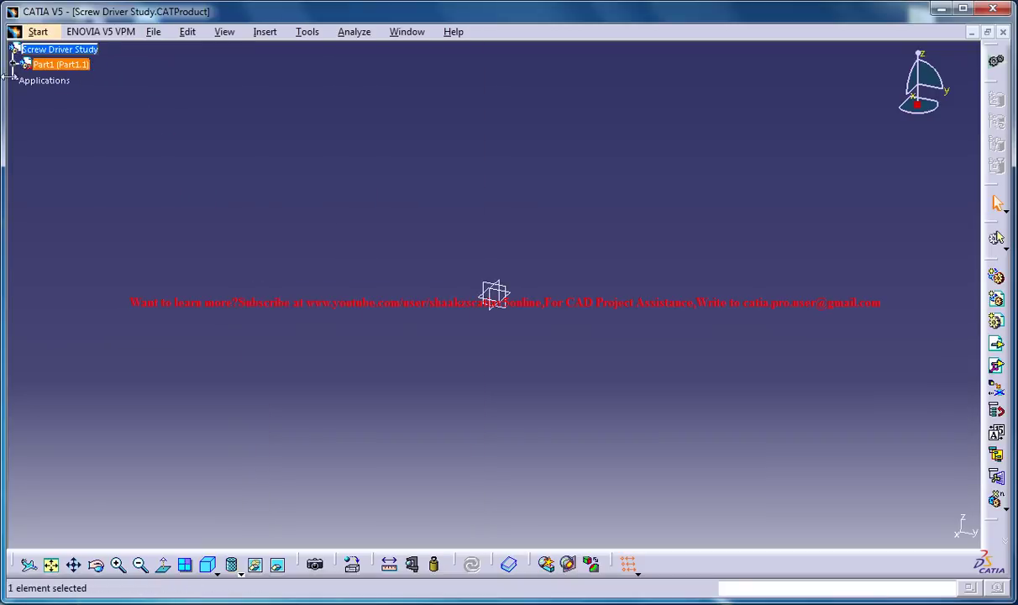
right_click(32, 57)
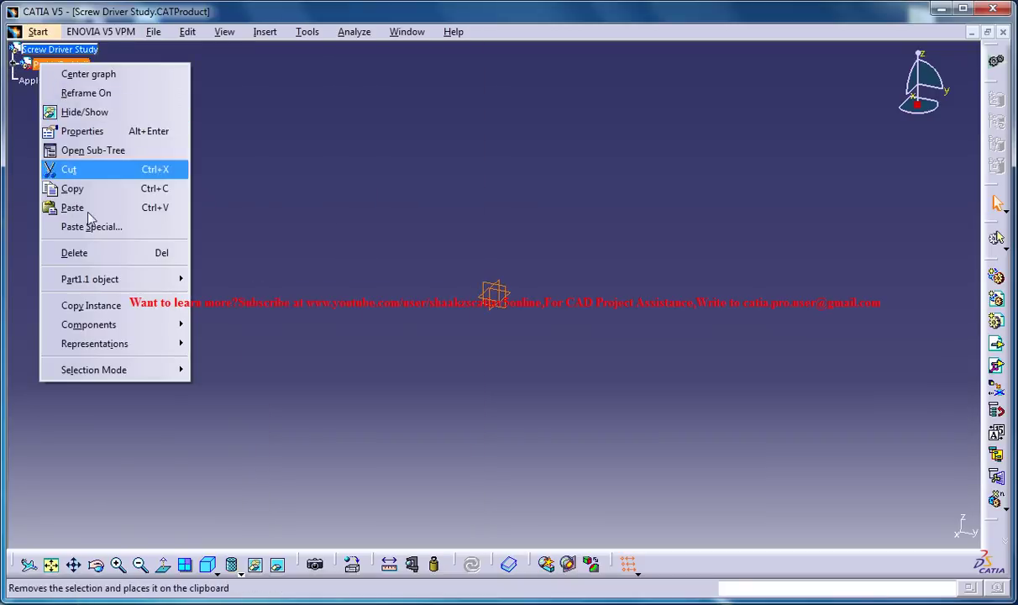
left_click(82, 131)
double_click(721, 380)
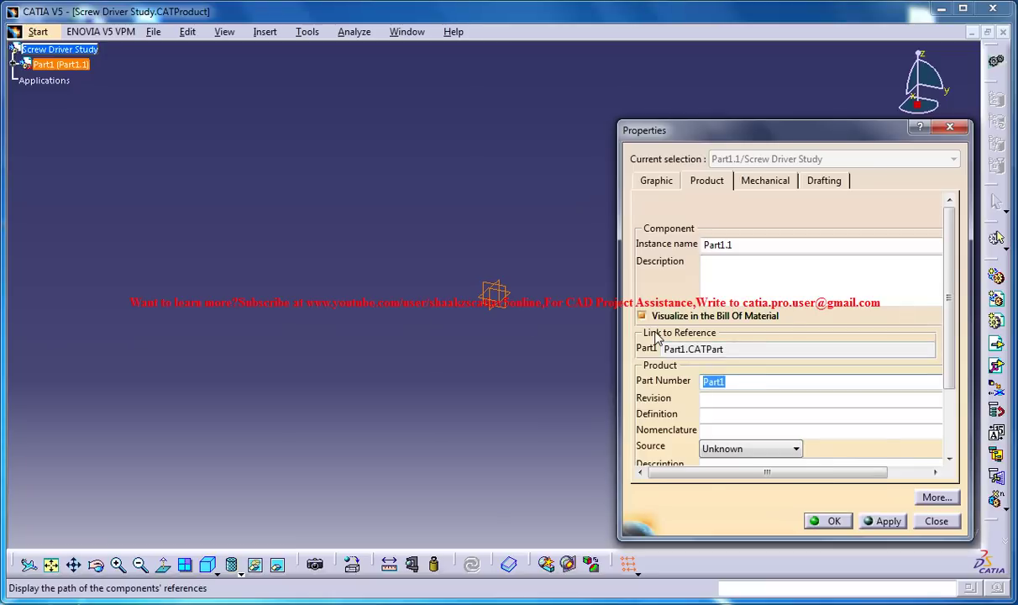
double_click(760, 244)
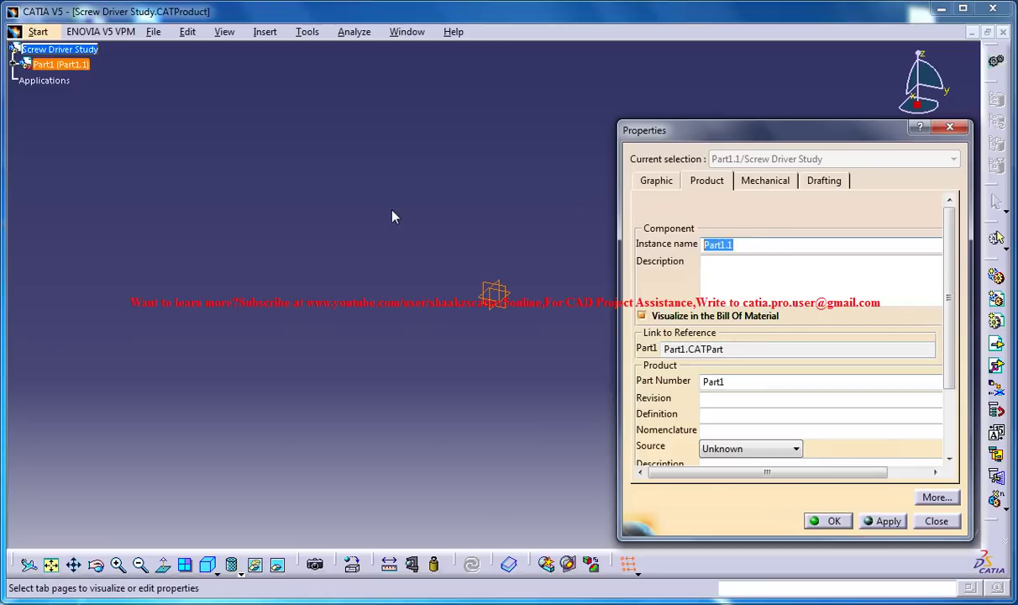
key("BackSpace")
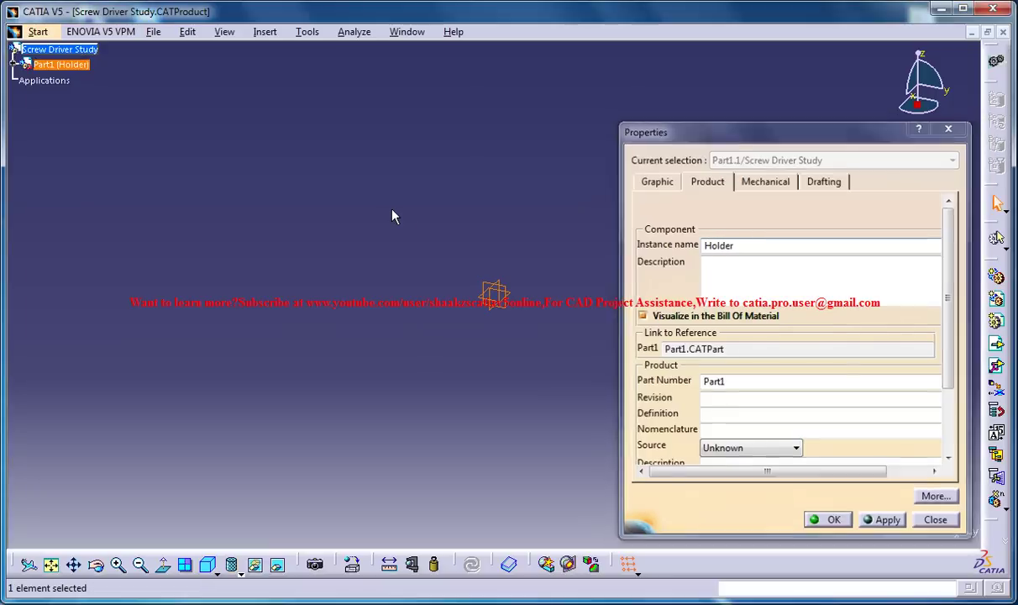
key("Return")
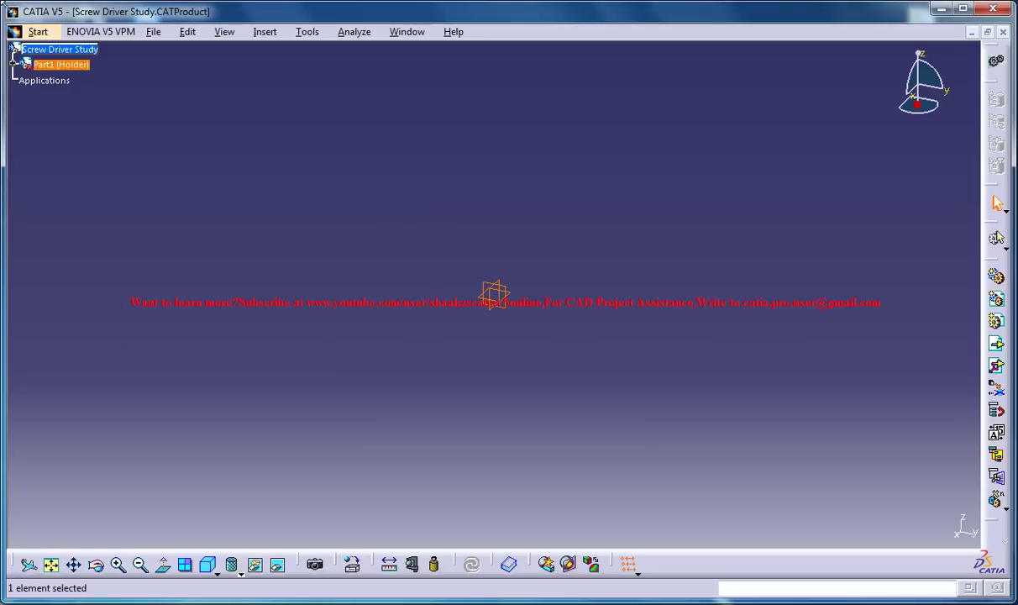
left_click(618, 163)
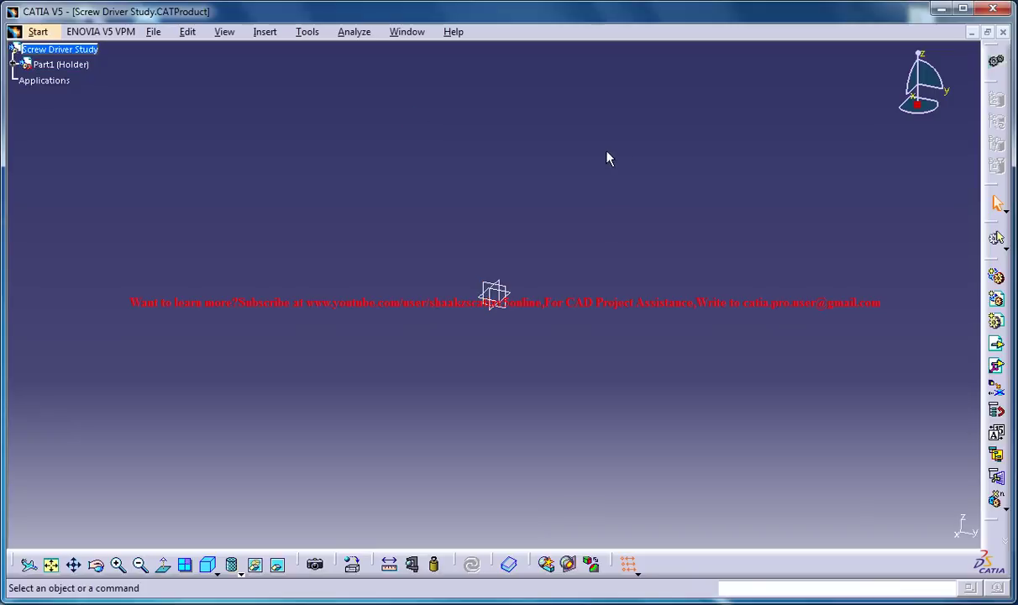
- Switch to Screw driver.CATProduct and orbit and zoom around its handle, shaft and knob
left_click(407, 31)
left_click(483, 133)
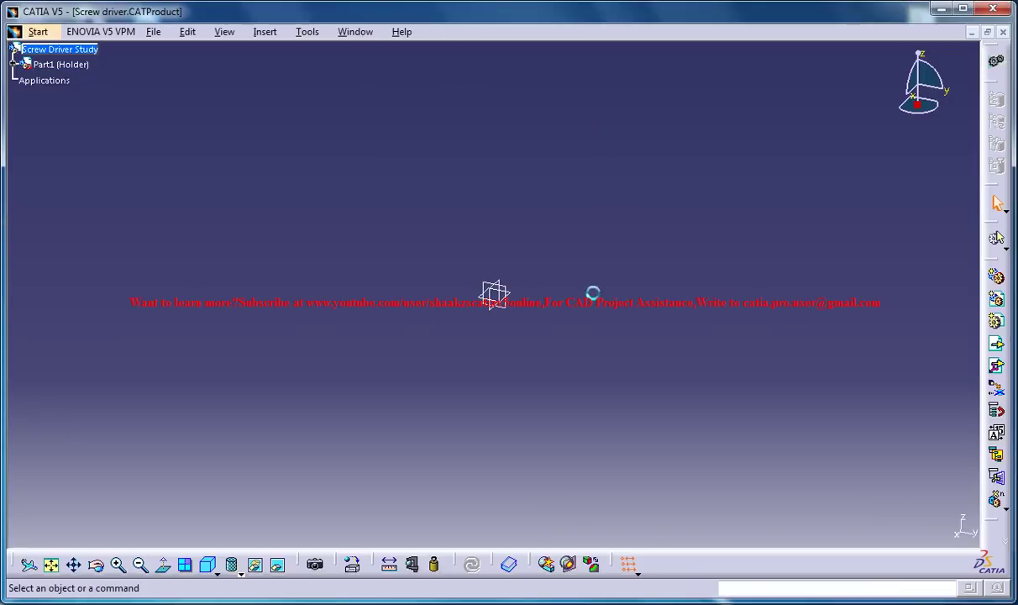
middle_click_drag(601, 282, 506, 304)
middle_click_drag(668, 257, 494, 253)
middle_click_drag(552, 220, 521, 302)
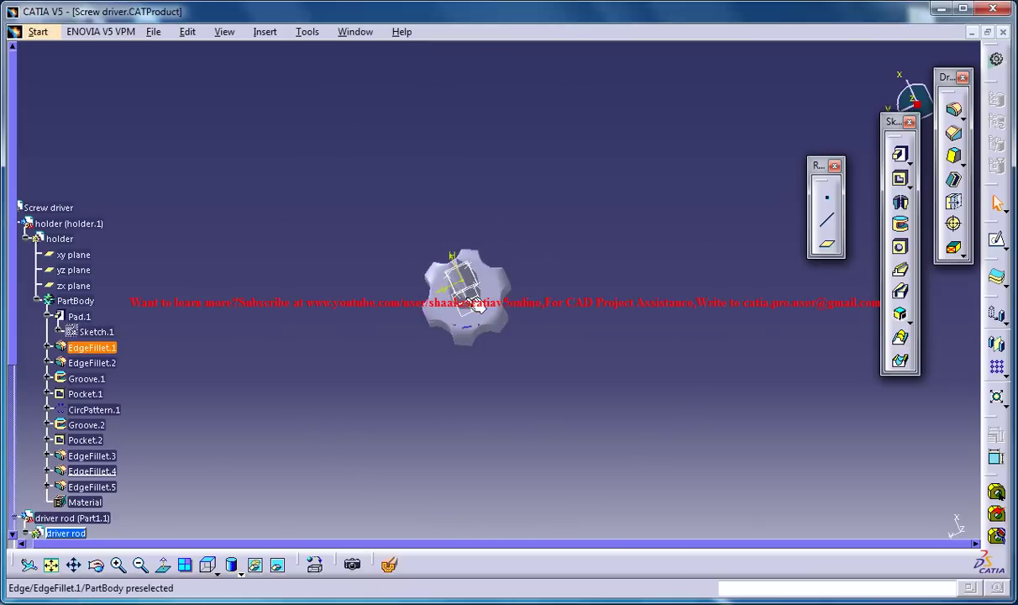
middle_click_drag(476, 309, 448, 313)
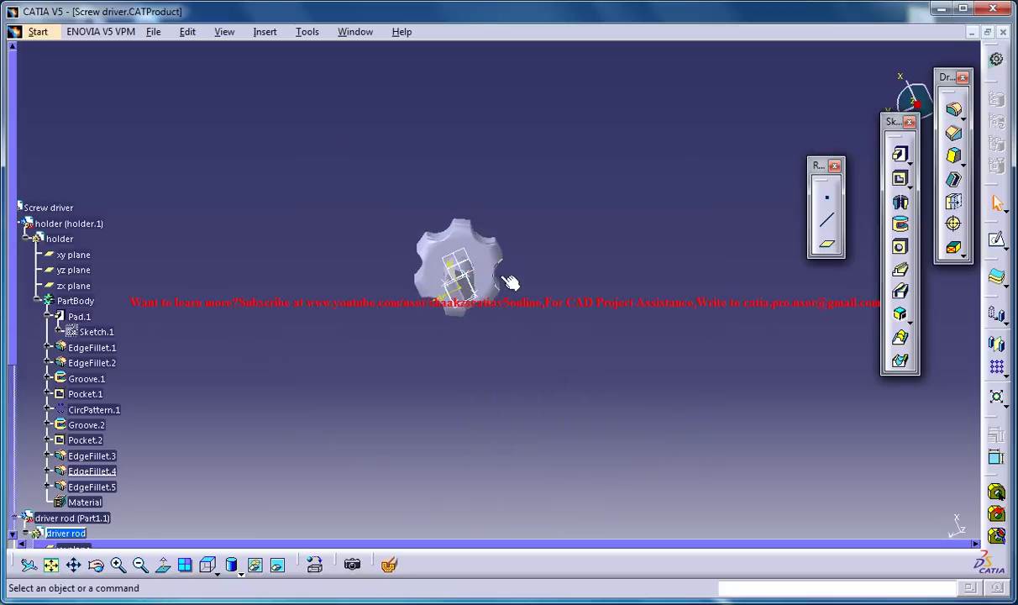
middle_click_drag(483, 273, 553, 372)
middle_click(554, 378)
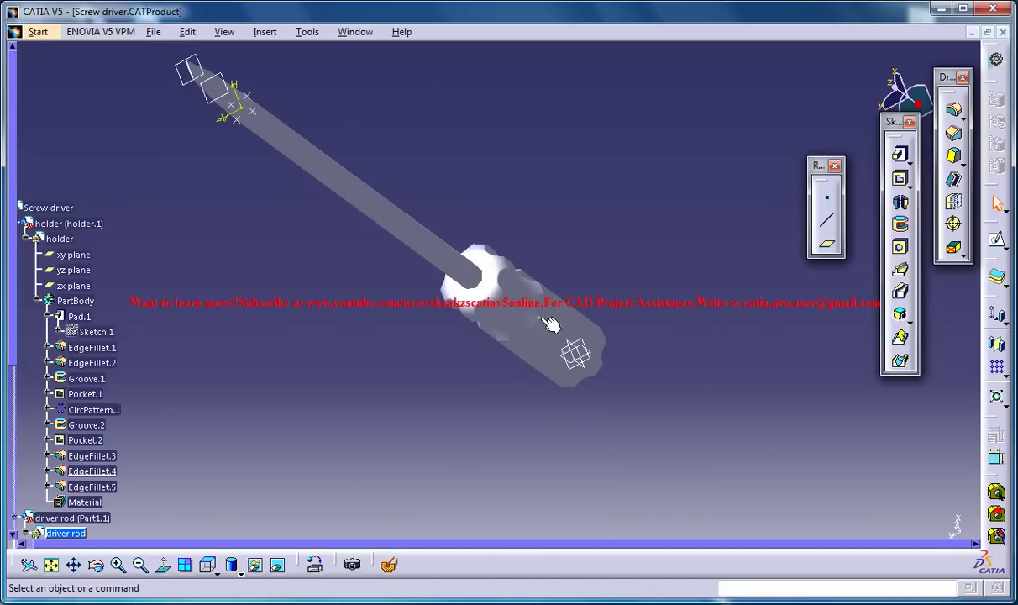
middle_click_drag(515, 269, 345, 62)
left_click(356, 31)
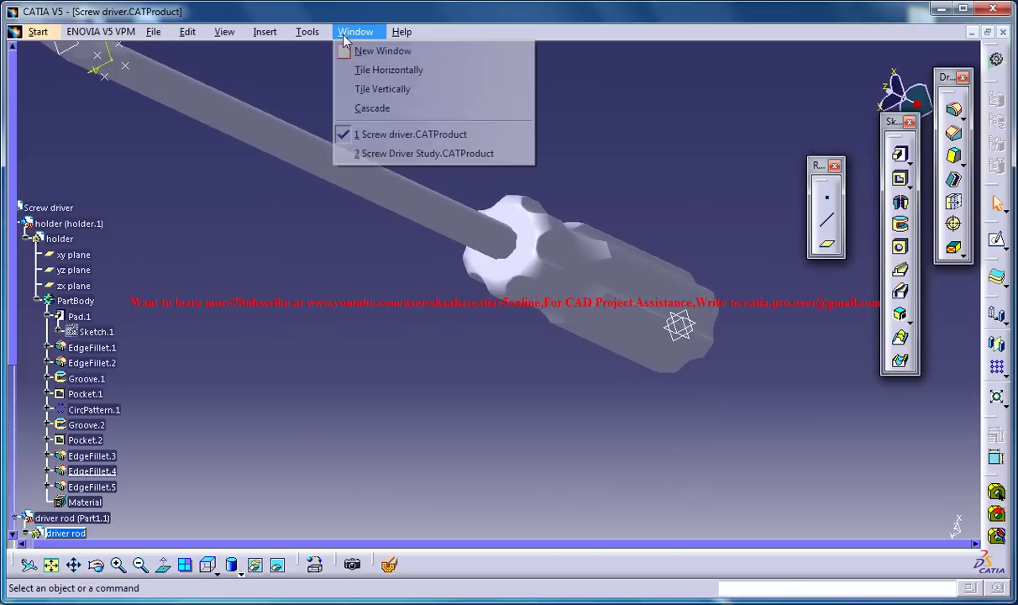
- Back in Screw Driver Study, activate the Holder's Part1 and start a sketch on its xy plane
left_click(424, 153)
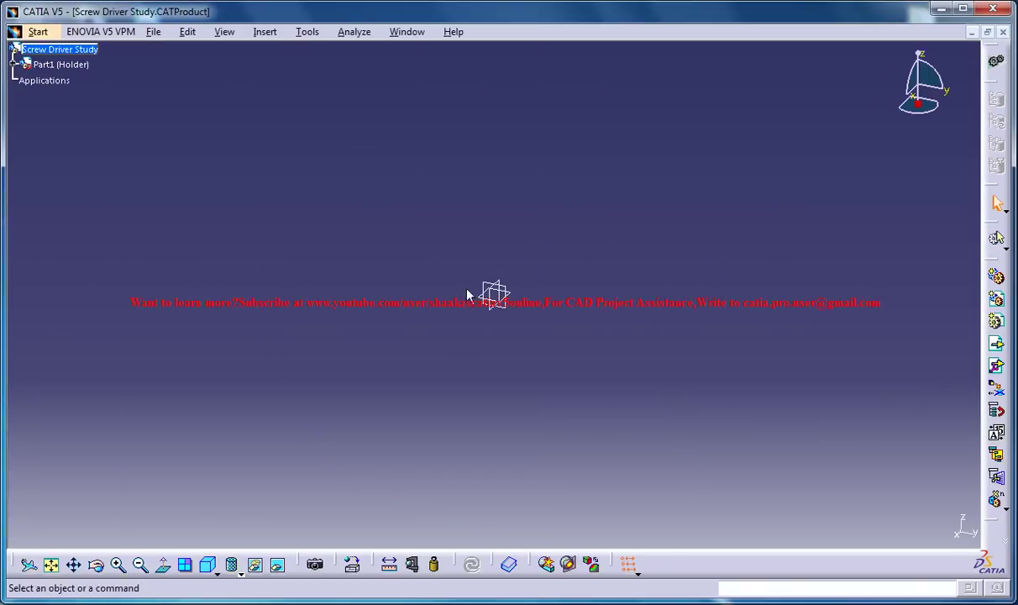
left_click(20, 65)
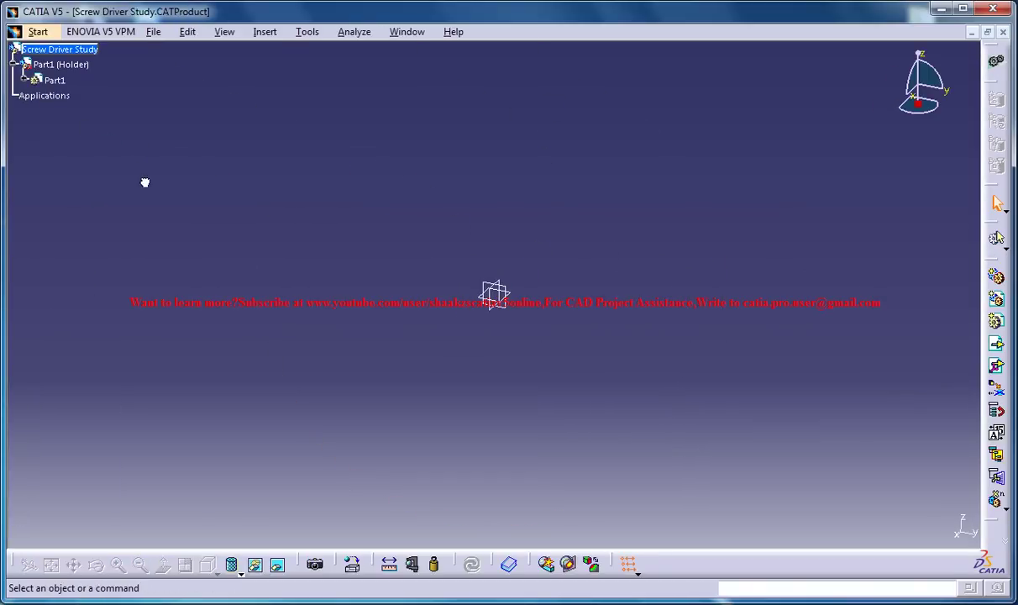
left_click(26, 79)
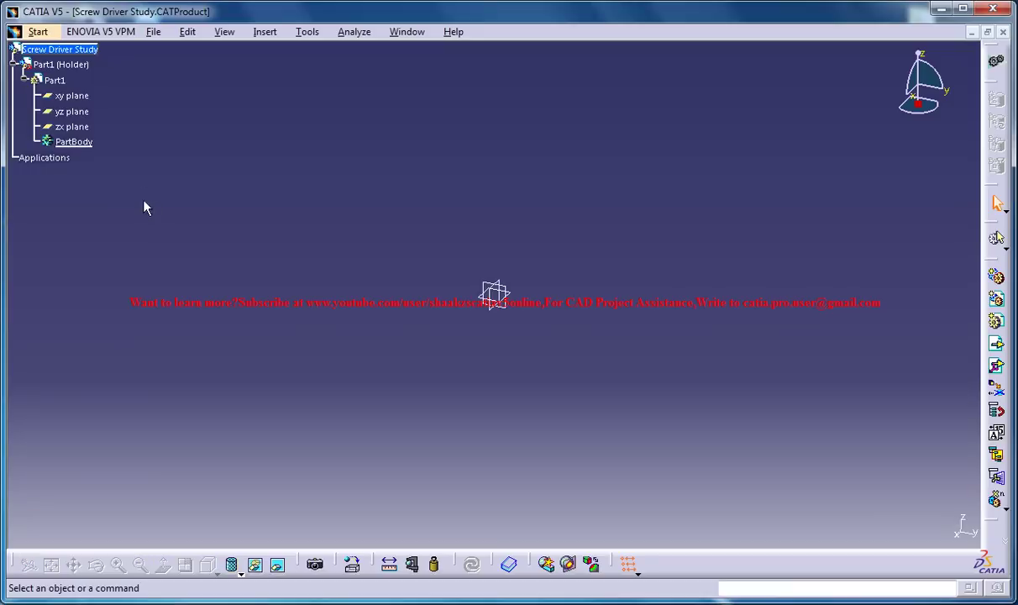
double_click(76, 141)
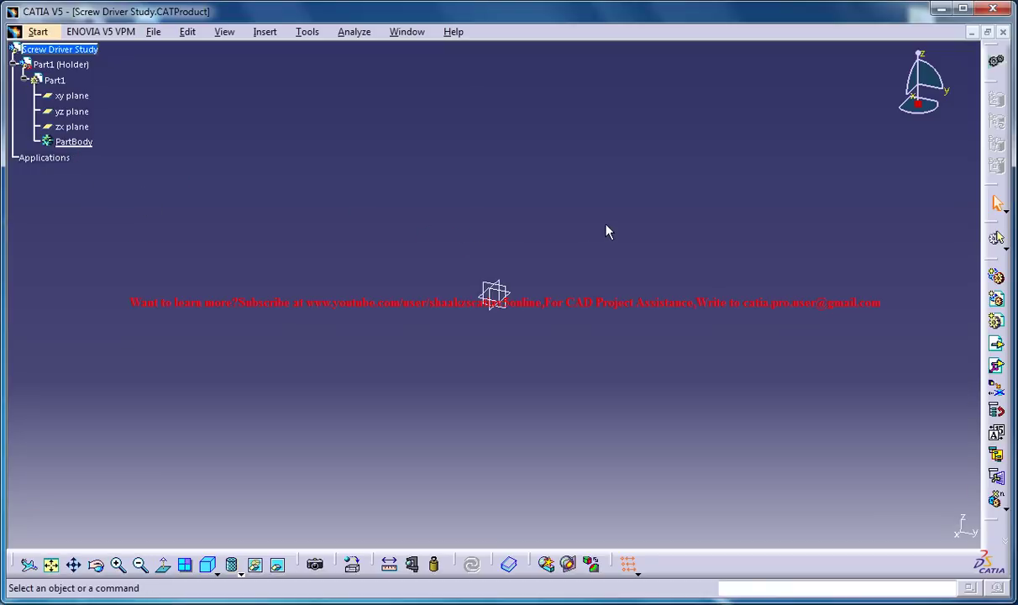
double_click(74, 141)
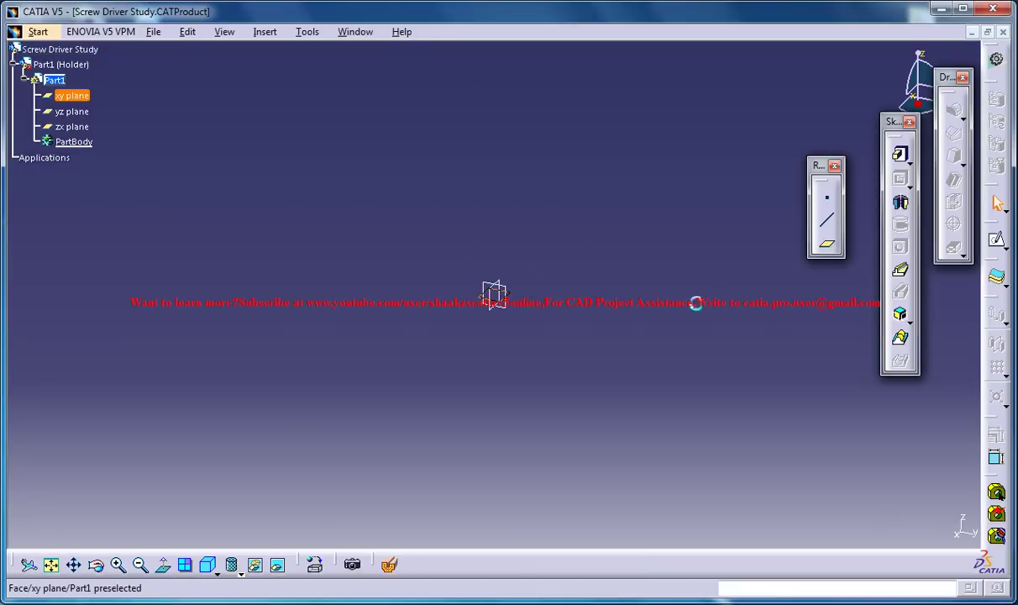
left_click(900, 154)
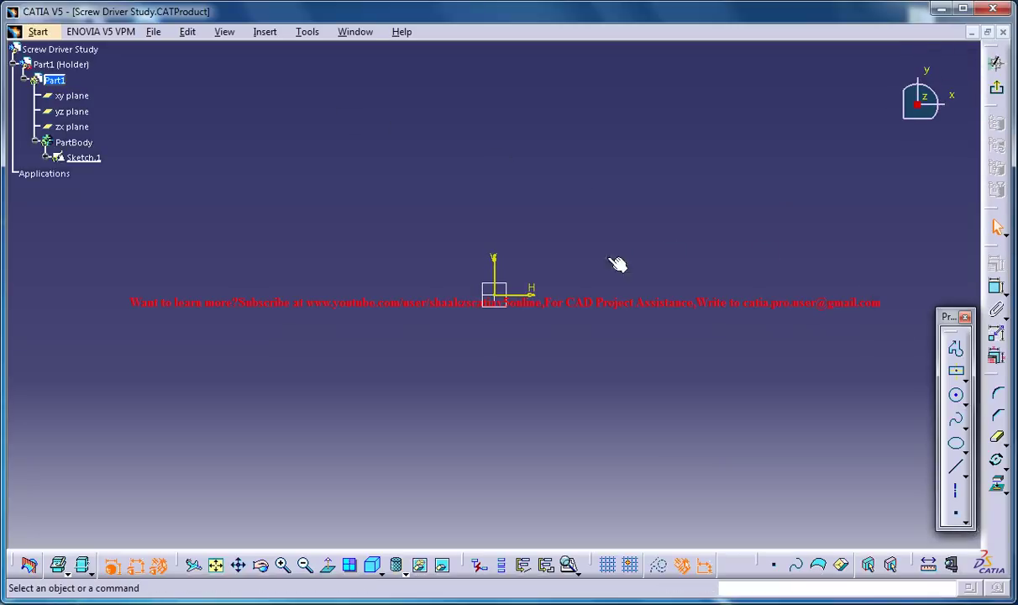
- Draw a circle centred on the sketch origin
left_click(956, 394)
left_click(495, 294)
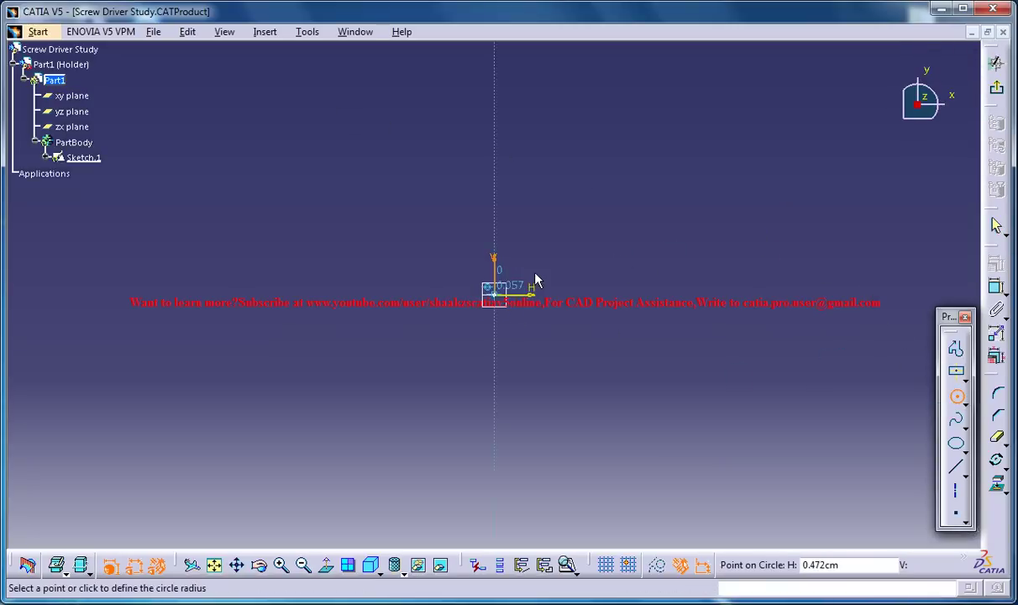
left_click(527, 263)
- Add a diameter constraint to the circle and set it to 1.7 cm
left_click(997, 286)
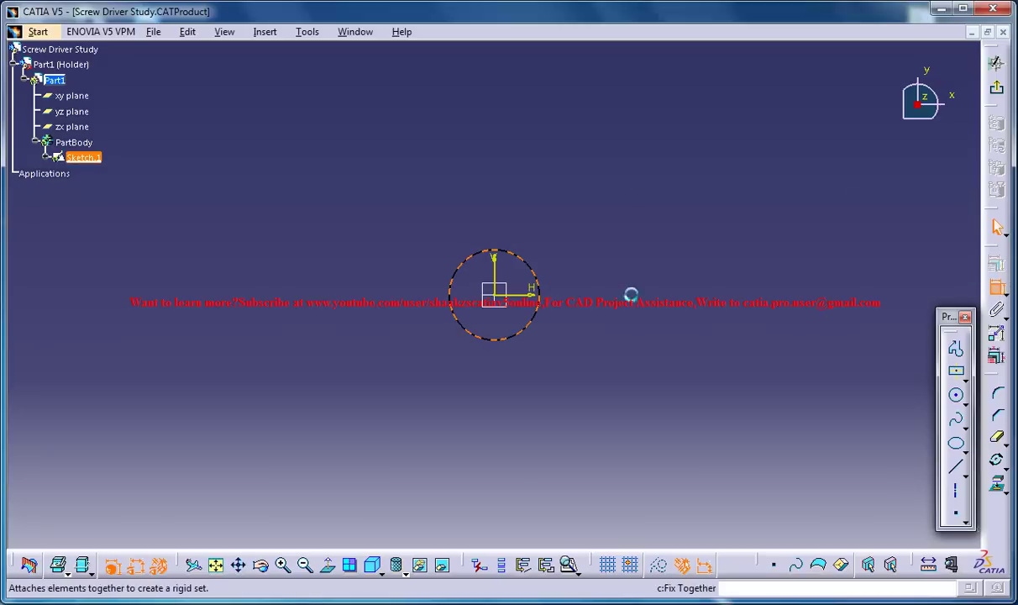
left_click(535, 265)
left_click(578, 263)
double_click(582, 261)
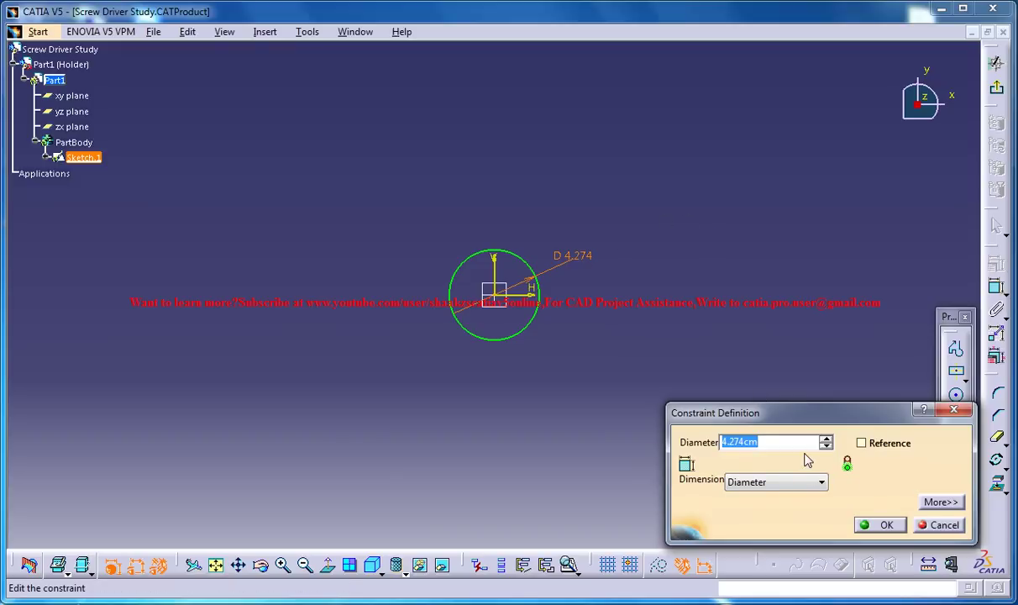
type("1")
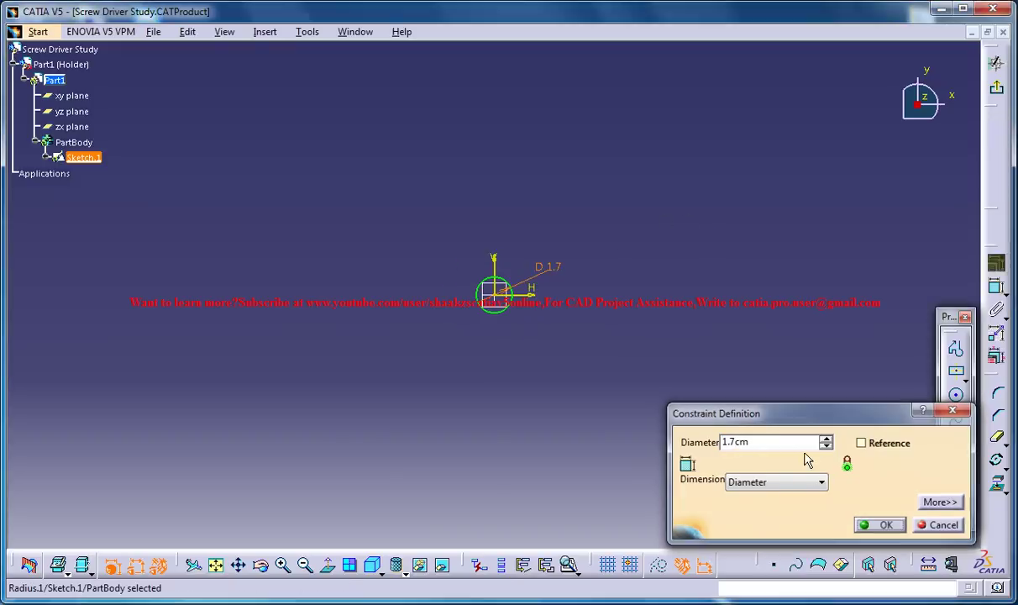
key("Return")
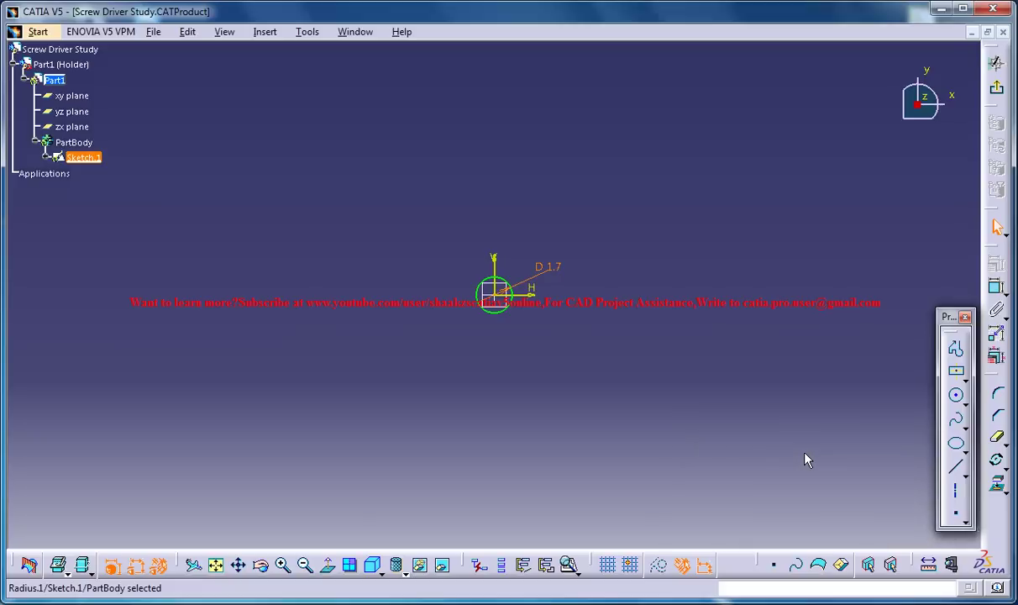
- Exit the Sketcher and confirm in Tools > Options that length units are centimetres
left_click(996, 86)
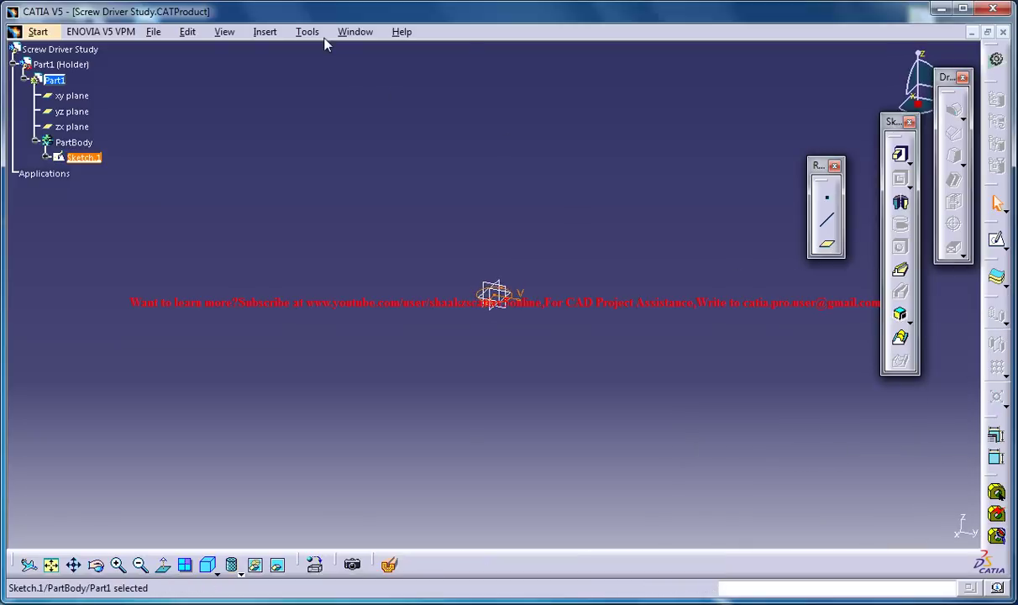
left_click(307, 32)
left_click(349, 353)
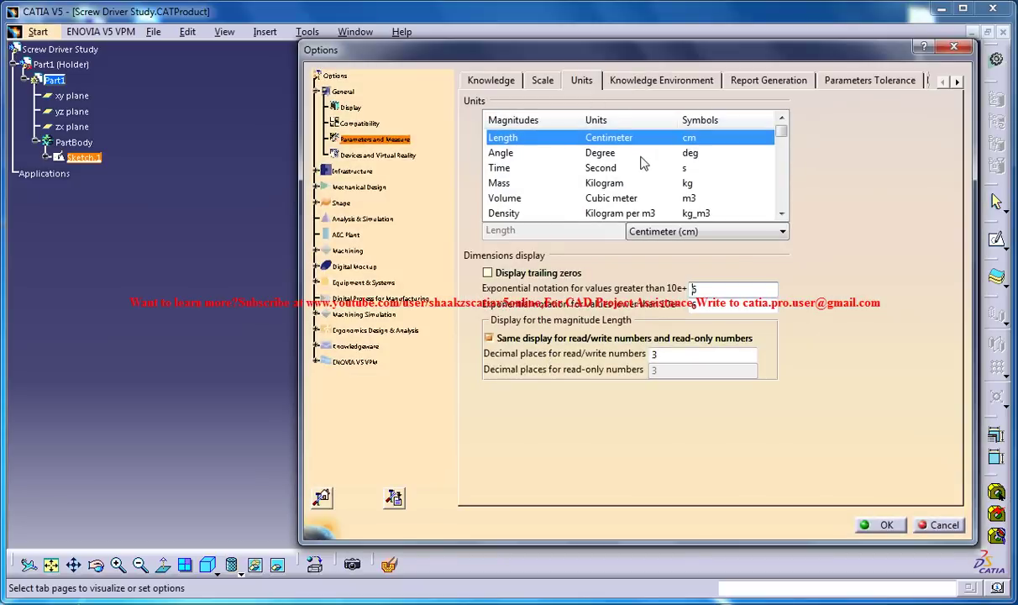
left_click(878, 524)
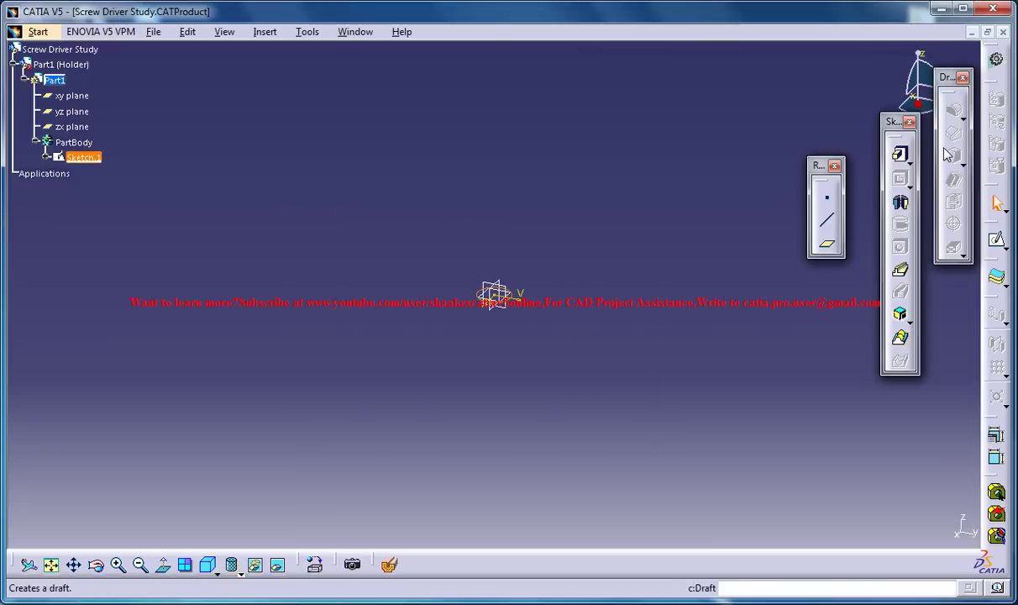
- Pad the circle sketch to a length of 7 cm and rotate the view around the cylinder
left_click(901, 155)
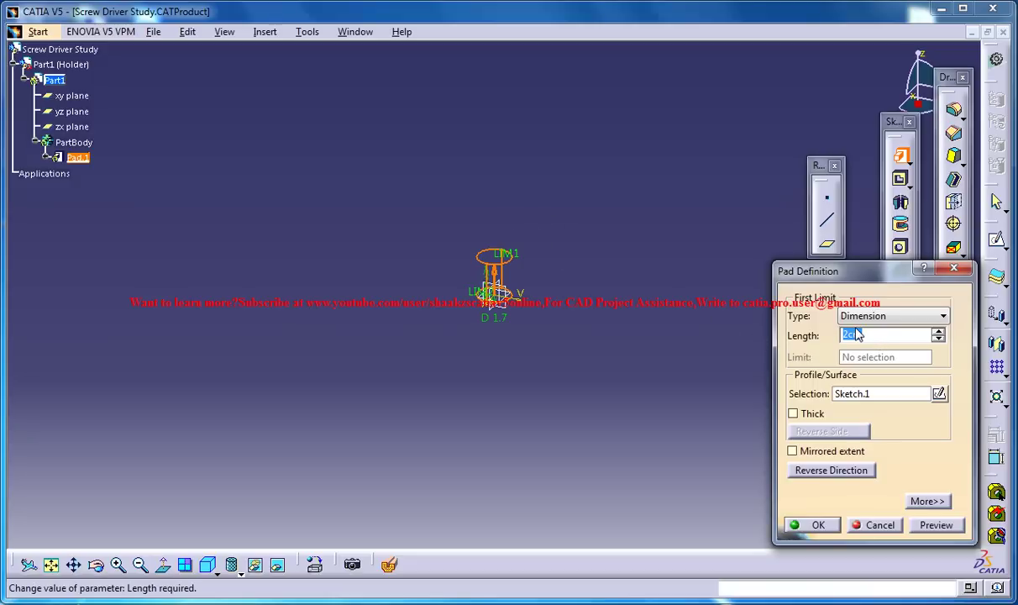
type("7")
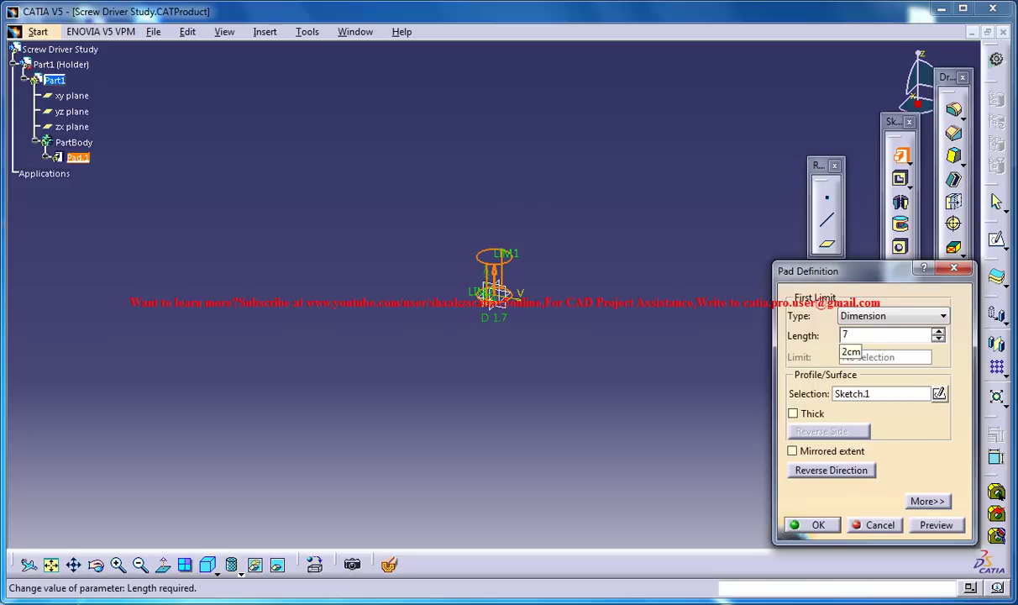
left_click(811, 524)
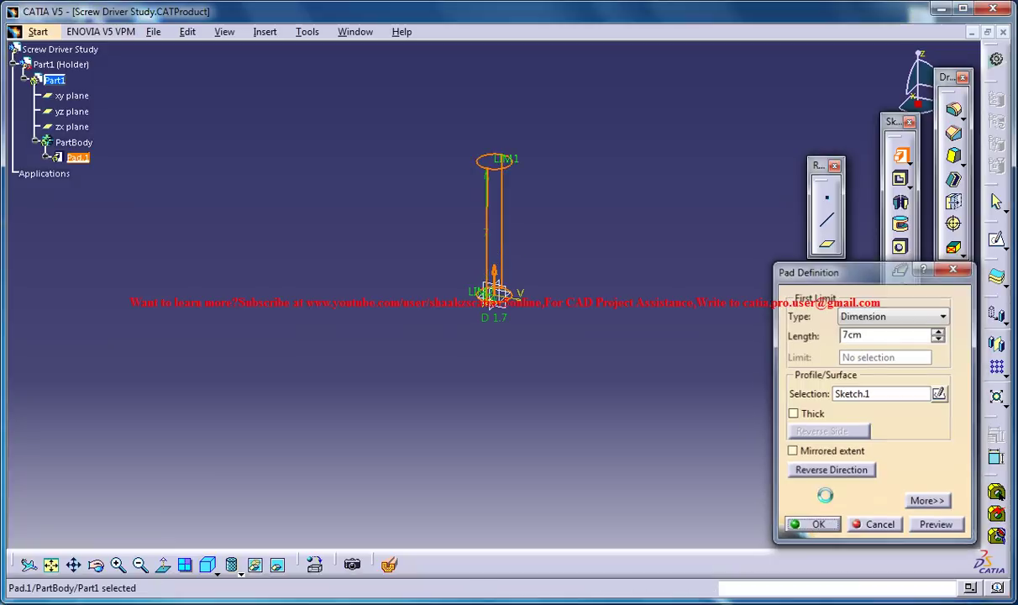
mouse_move(563, 291)
middle_mouse_down()
mouse_move(536, 329)
mouse_move(525, 268)
mouse_move(567, 434)
mouse_move(549, 360)
mouse_move(518, 331)
mouse_move(536, 282)
mouse_move(555, 308)
middle_mouse_up()
middle_click_drag(551, 290, 561, 222)
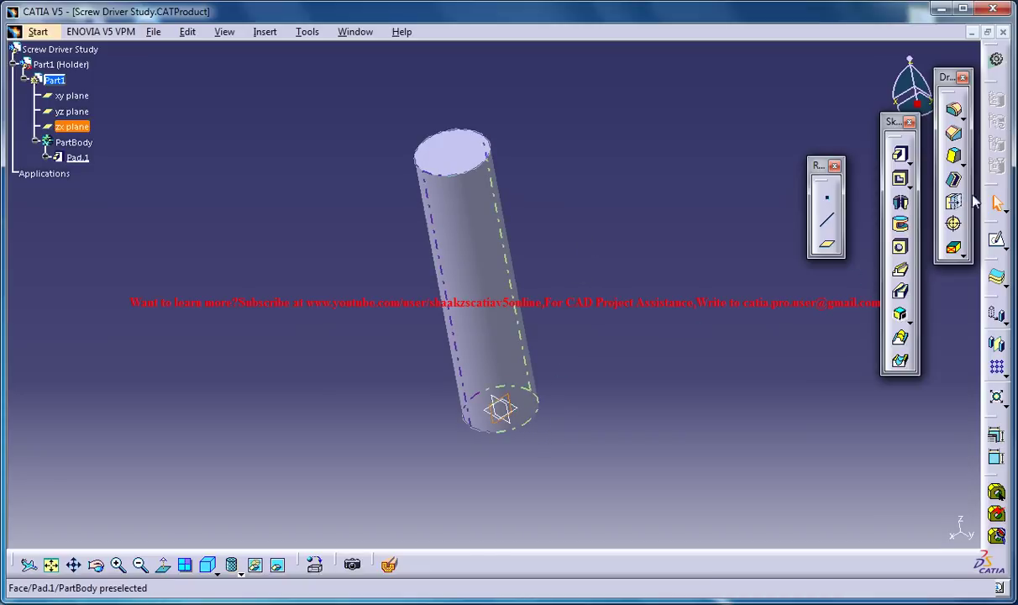
- Start a new sketch on the zx plane with the Three Point Arc tool
left_click(498, 411)
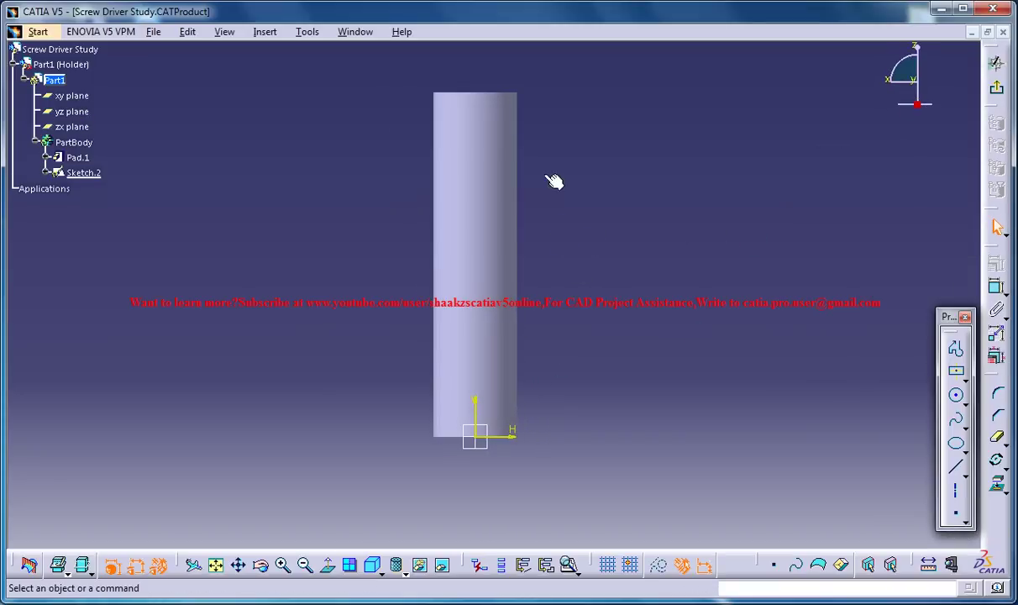
left_click(965, 425)
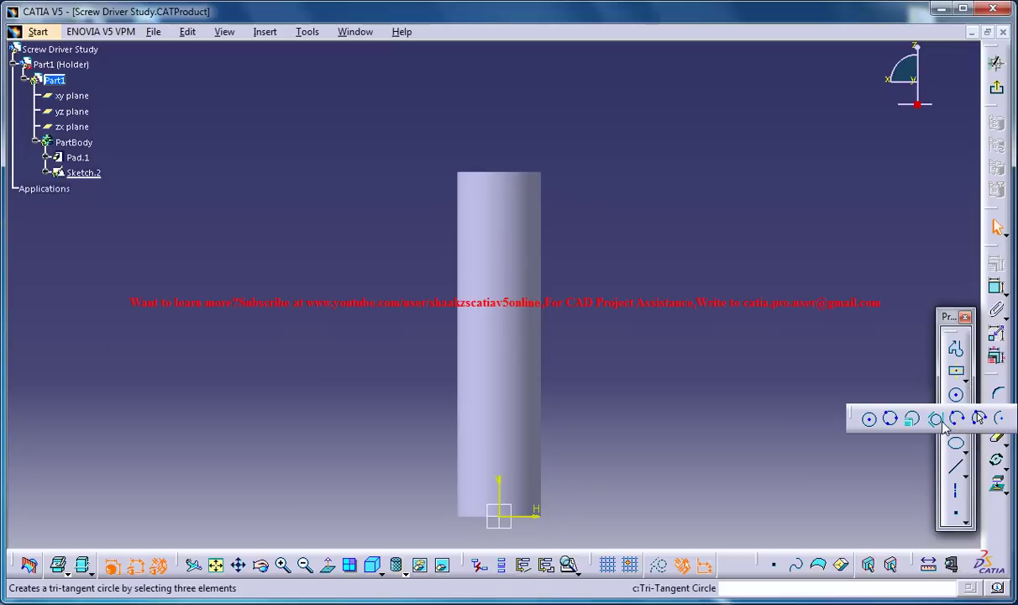
left_click(957, 417)
middle_click_drag(582, 242, 591, 252)
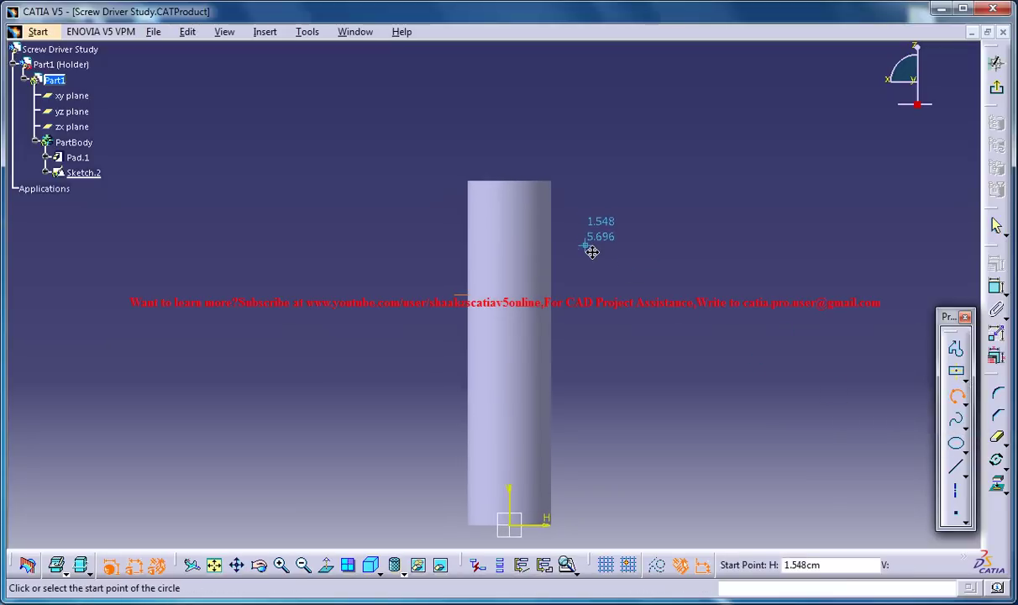
- Draw a three-point arc along the cylinder's side near its top and exit the sketch
left_click(557, 223)
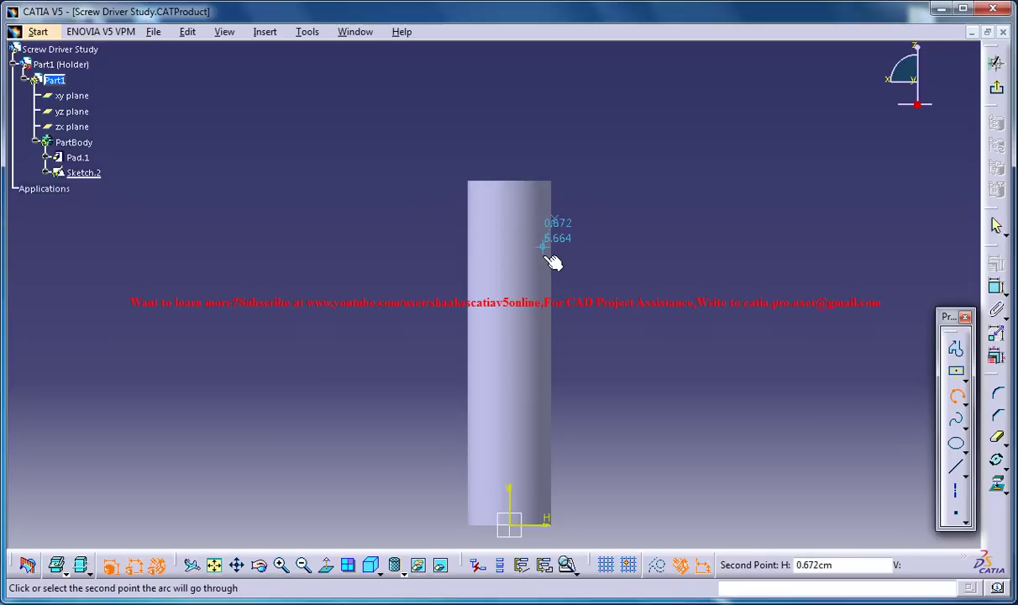
left_click(548, 262)
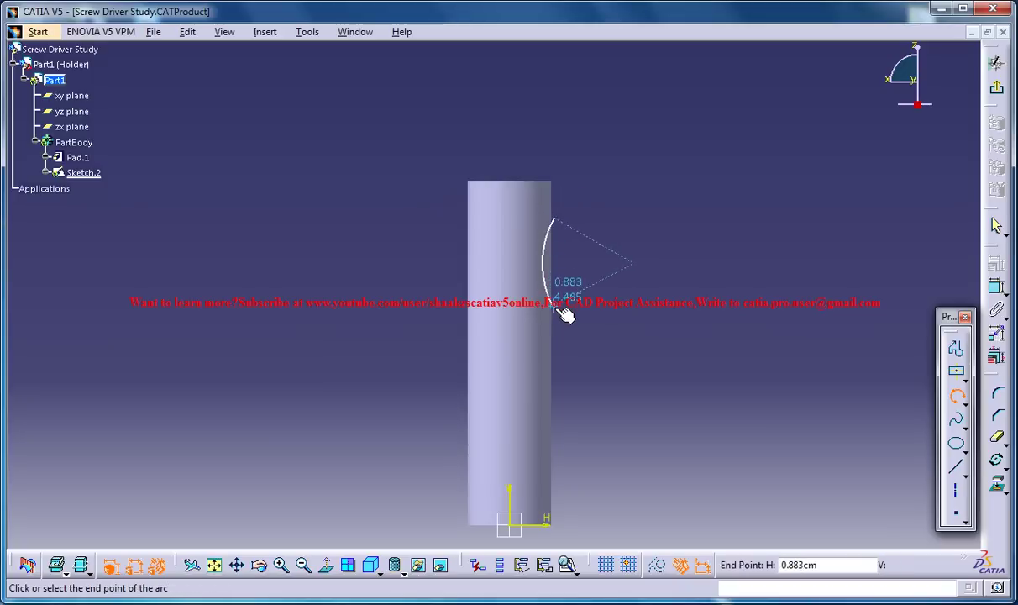
left_click(563, 313)
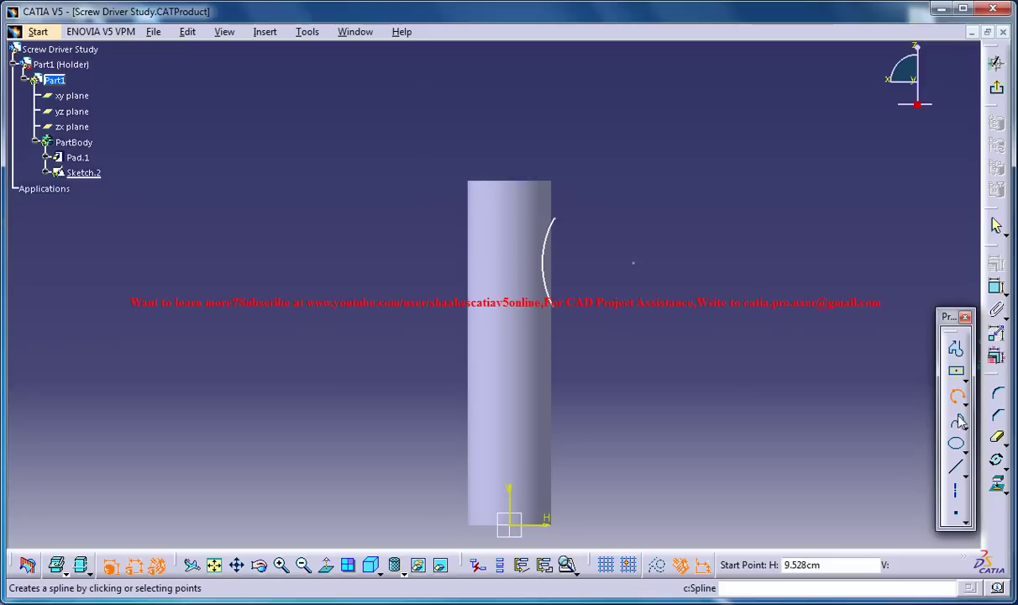
left_click(955, 466)
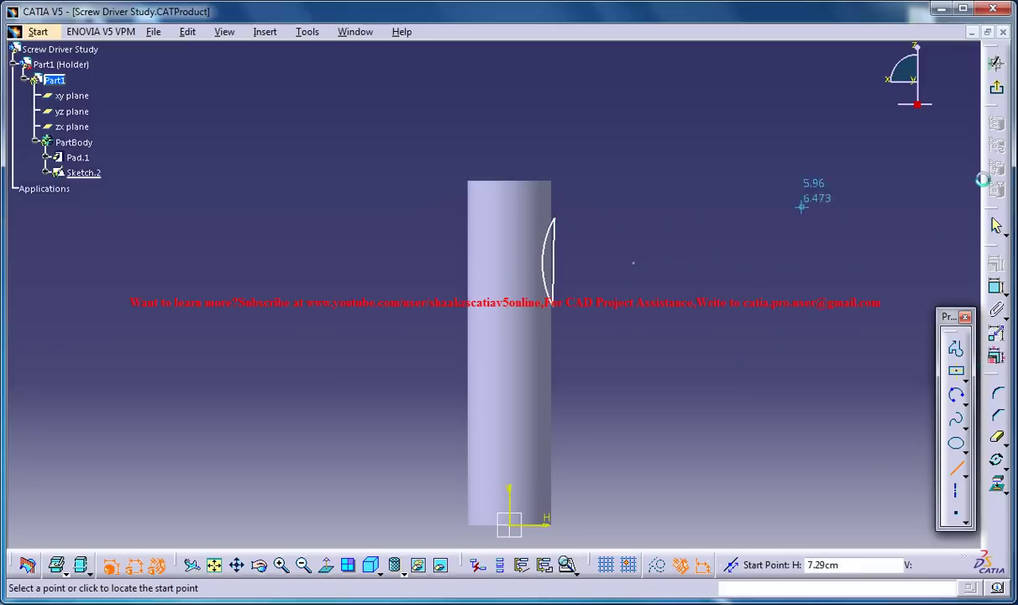
left_click(996, 87)
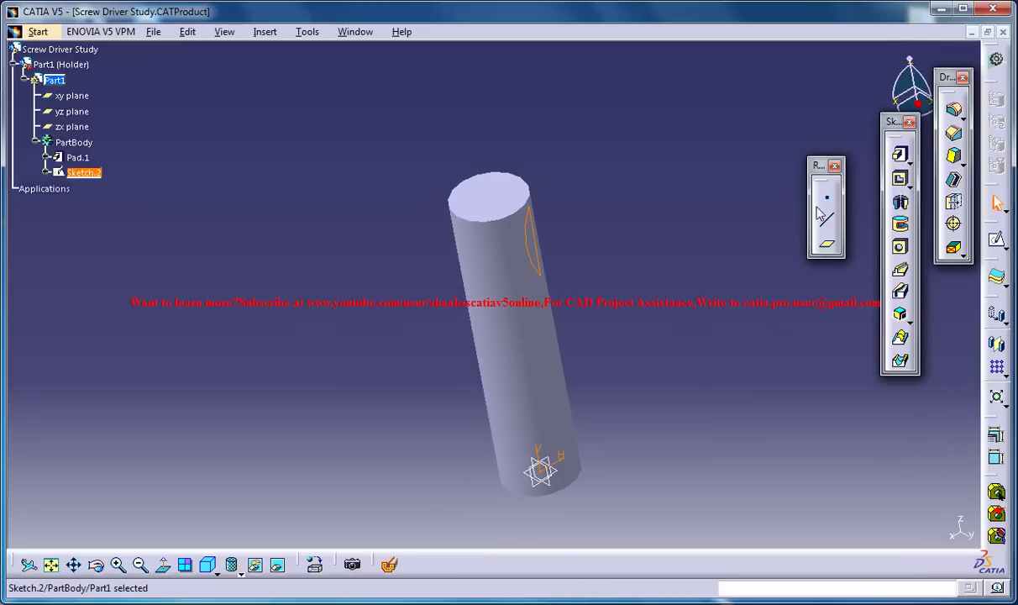
- Create a groove revolving Sketch.2 360° about the Z axis, then inspect the cut
left_click(902, 227)
right_click(872, 464)
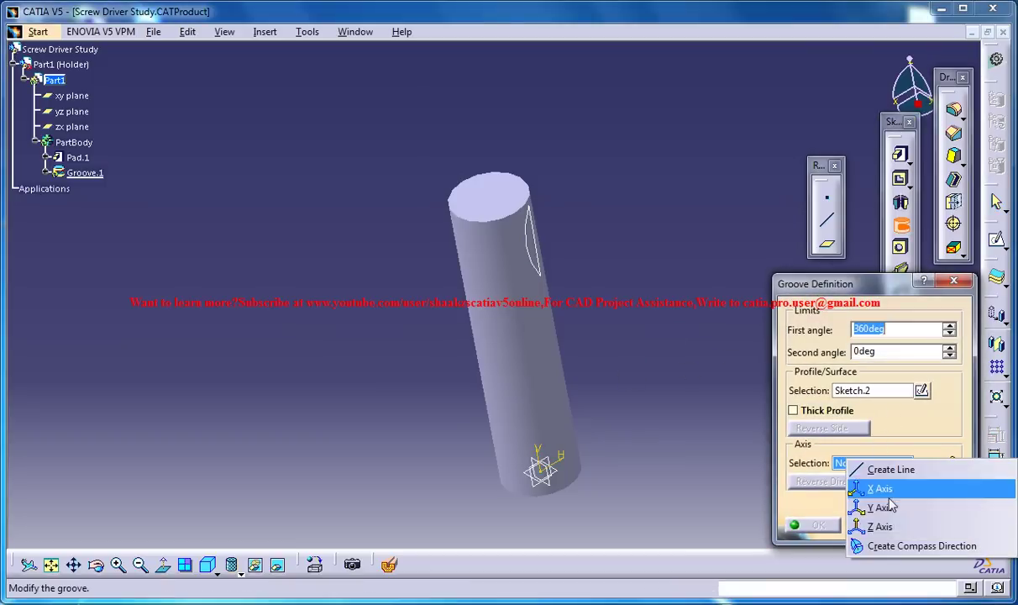
left_click(875, 525)
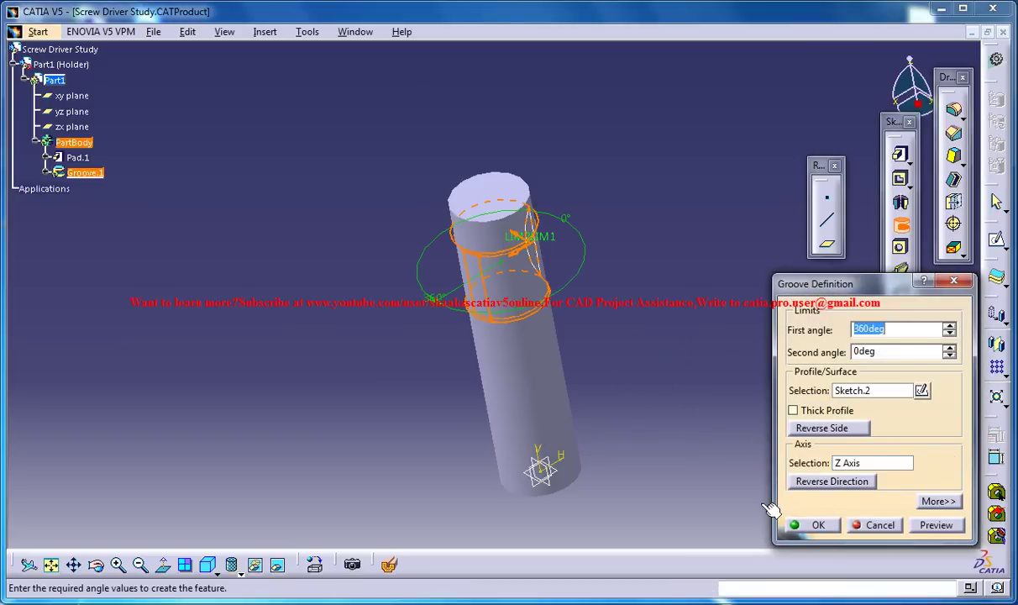
left_click(794, 525)
middle_click_drag(607, 290, 549, 270)
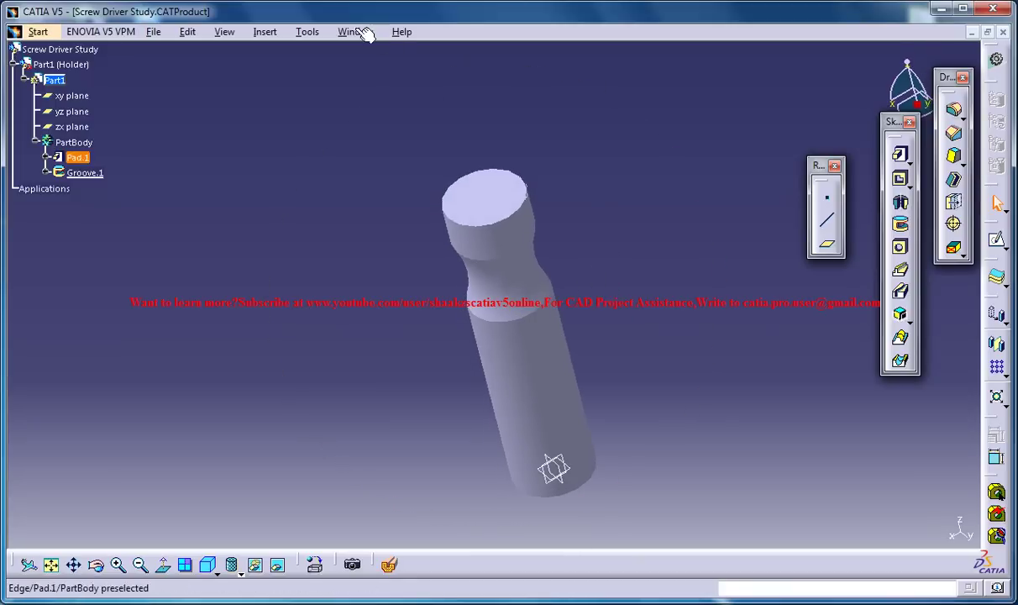
left_click(356, 32)
left_click(408, 134)
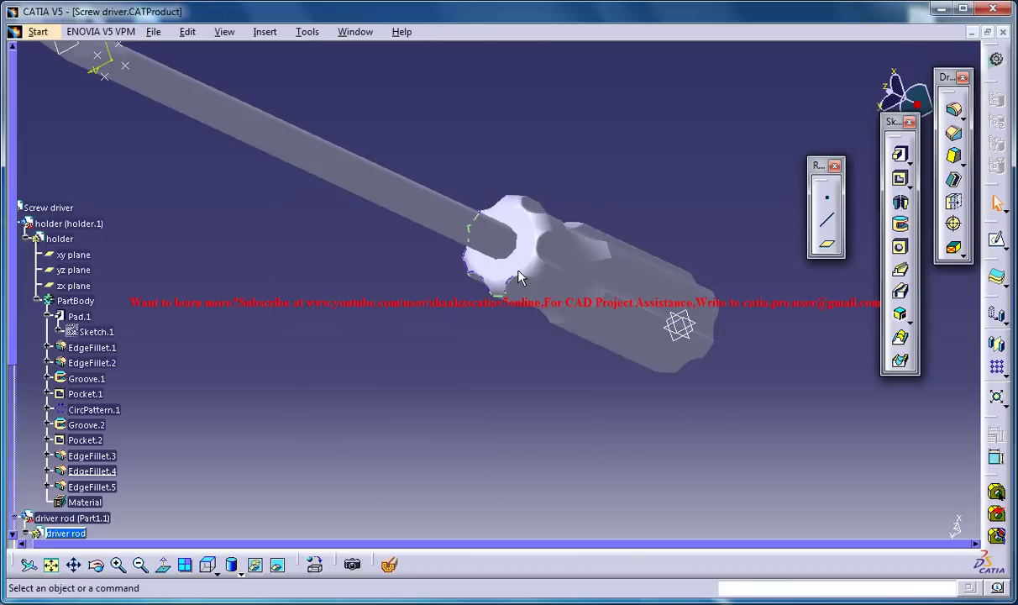
middle_click_drag(409, 273, 502, 503)
middle_click_drag(487, 421, 489, 280)
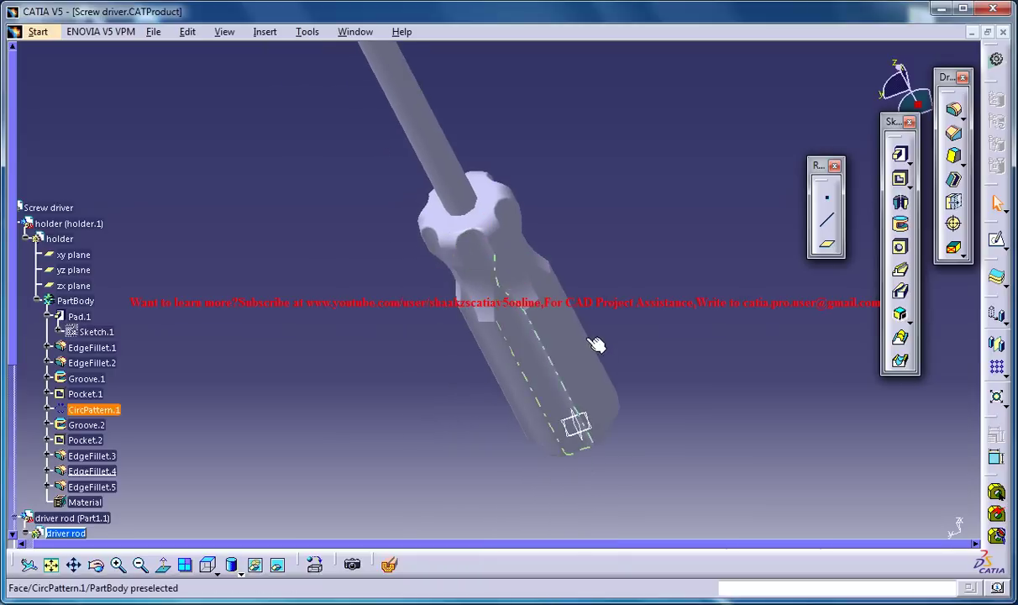
middle_click_drag(613, 220, 605, 323)
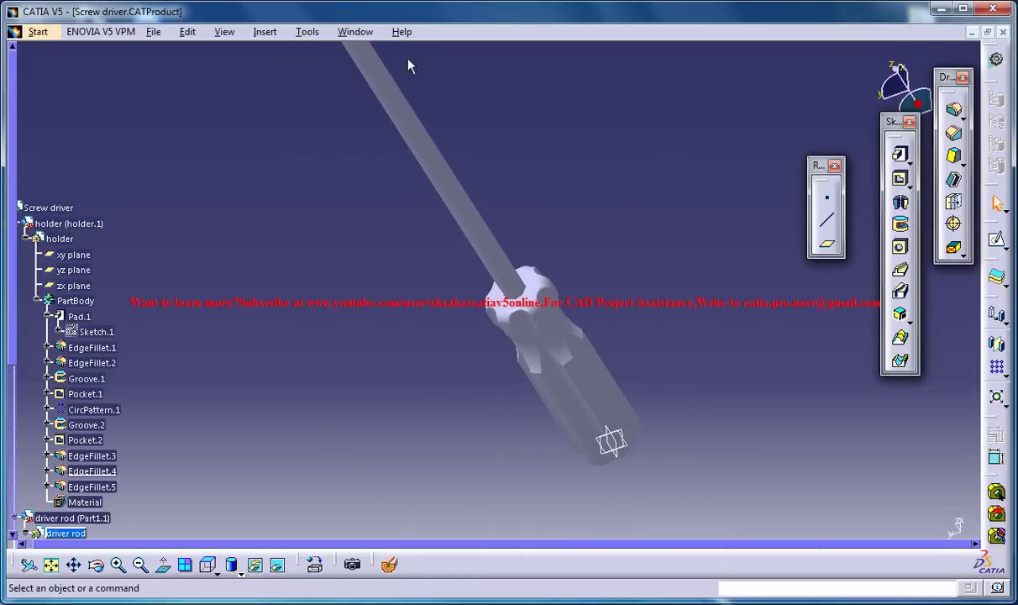
left_click(368, 34)
left_click(421, 148)
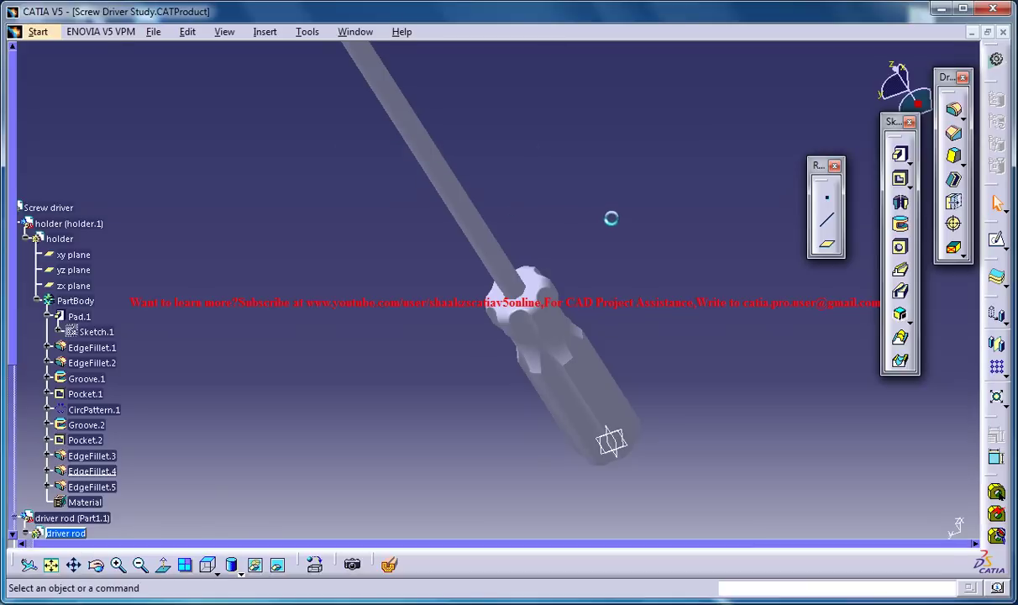